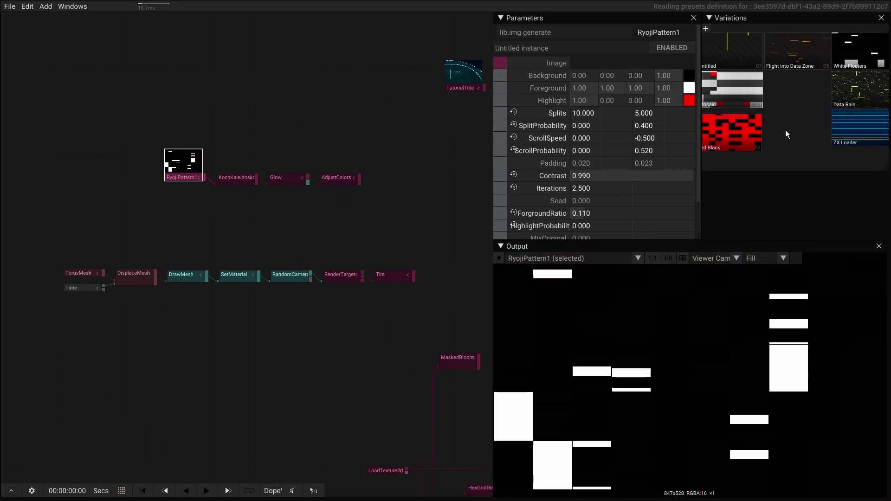
Set RyojiPattern1's Splits to 70 and 13 with a second SplitProbability value of 0.98, and store it as a variation named "Digital Snow"
drag(735, 131, 734, 128)
drag(586, 115, 572, 179)
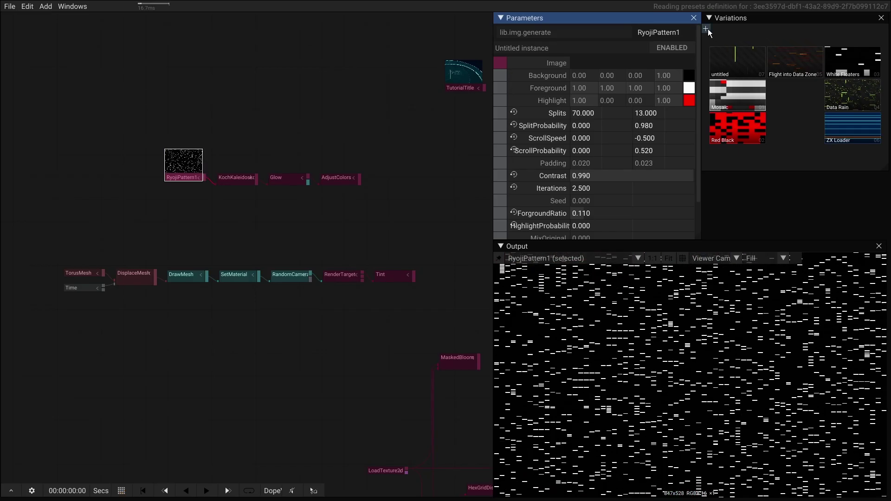
click(706, 29)
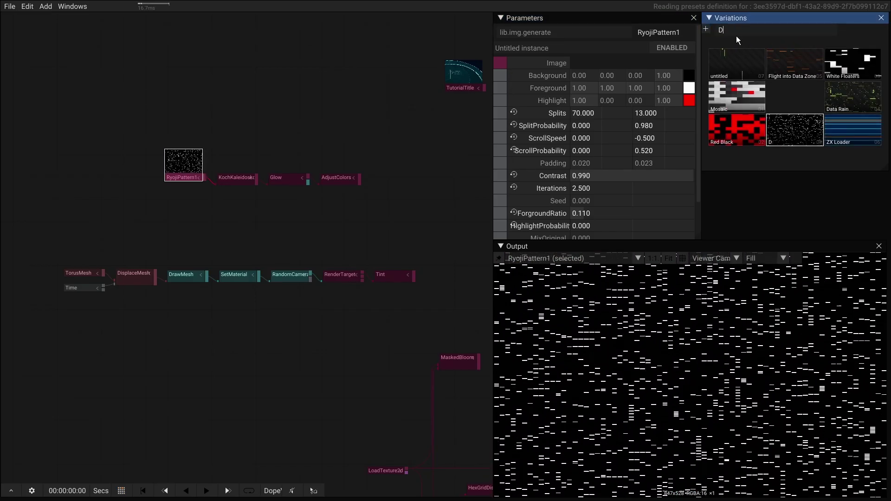
text(Digital Snow)
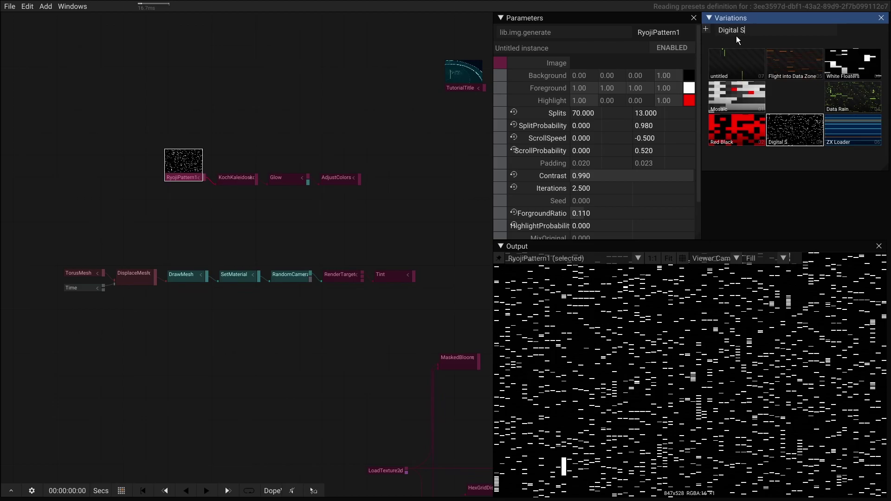
key(Return)
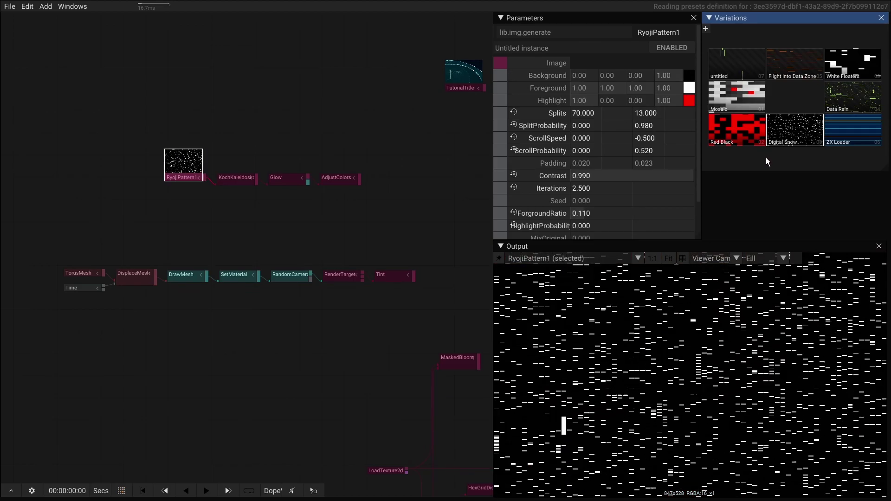
Place the Digital Snow variation below Red Black and blend it with Red Black and ZX Loader
drag(787, 133, 727, 165)
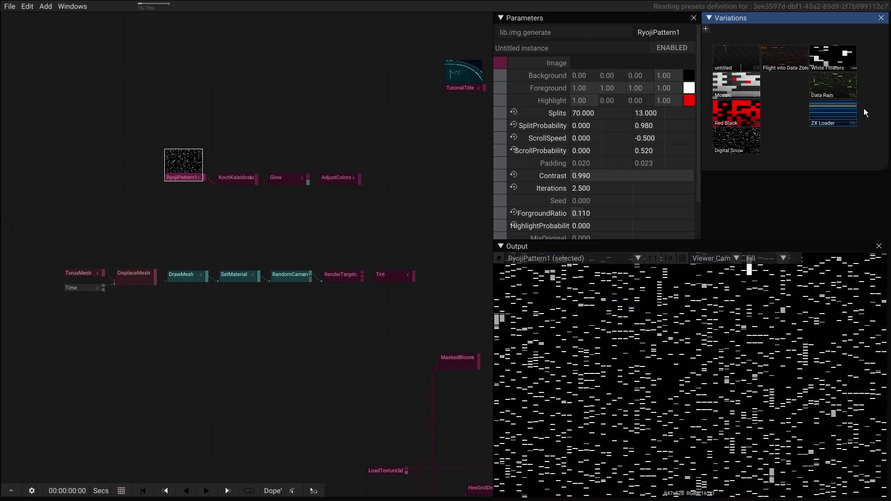
drag(865, 108, 757, 153)
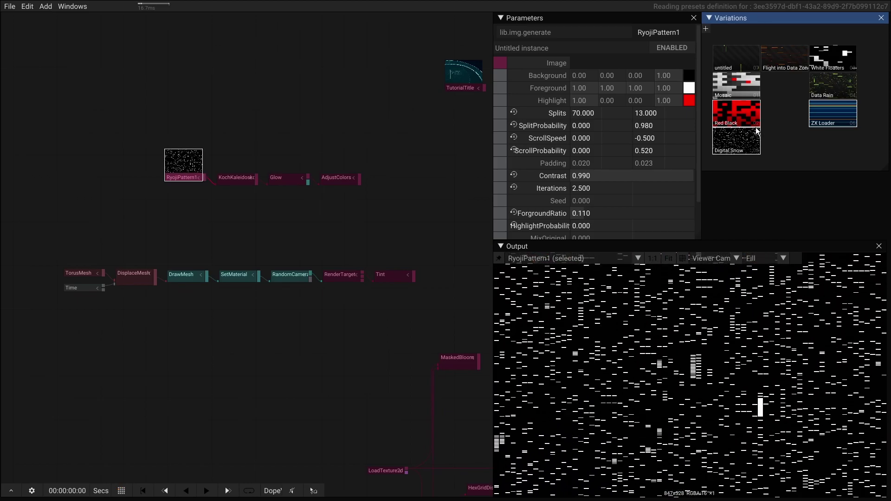
drag(757, 132, 787, 132)
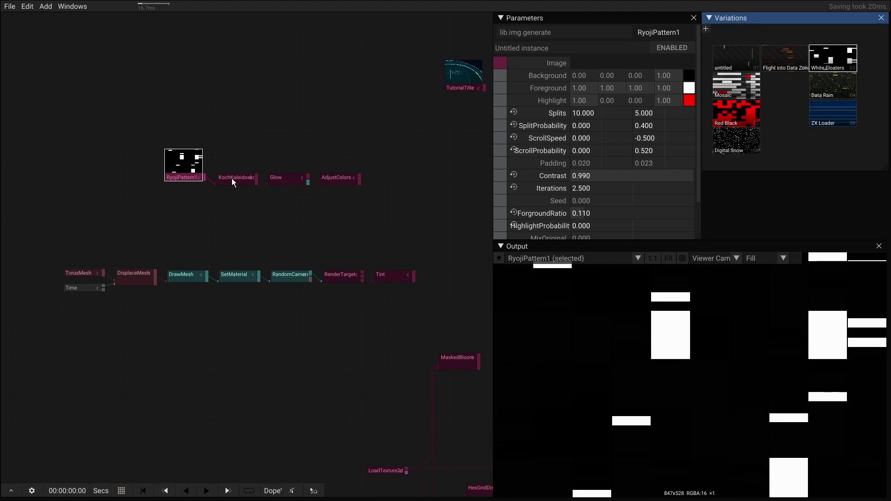
Go through the variations of the KochKaleidoscope, Glow and AdjustColors operators
click(232, 179)
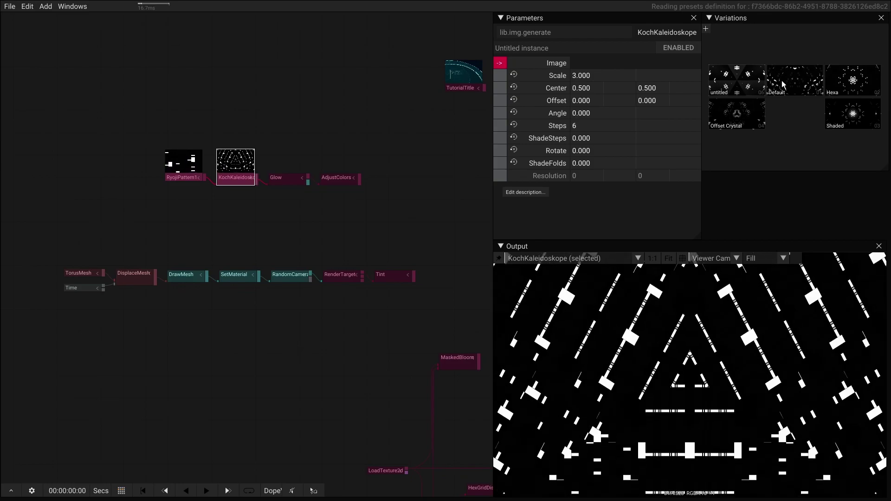
click(285, 180)
click(336, 179)
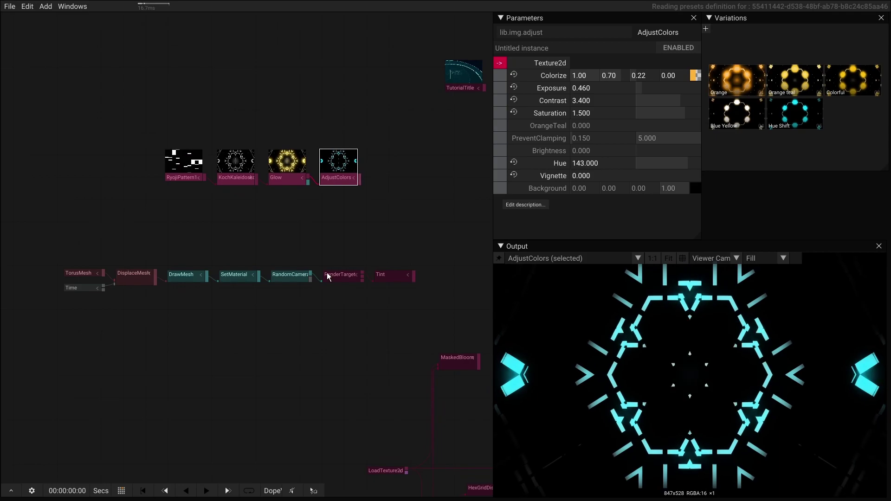
Pin the RenderTarget output for viewing and apply the Copper variation to the SetMaterial operator
click(350, 304)
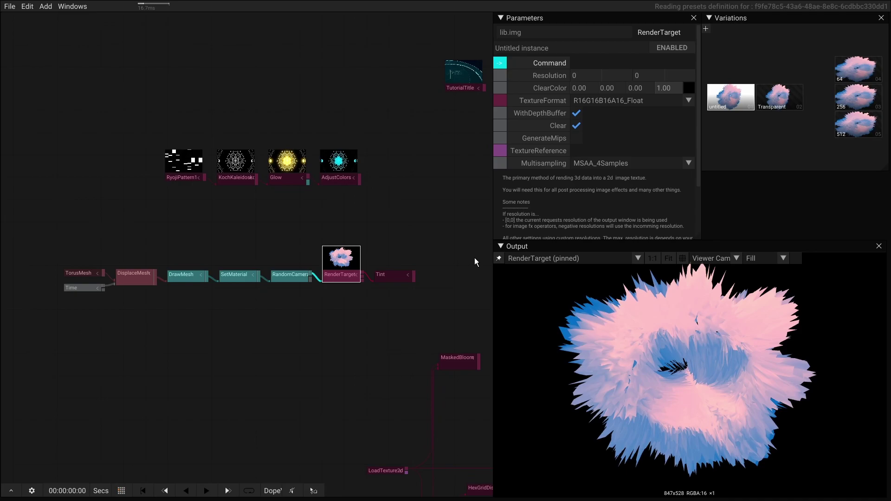
click(73, 273)
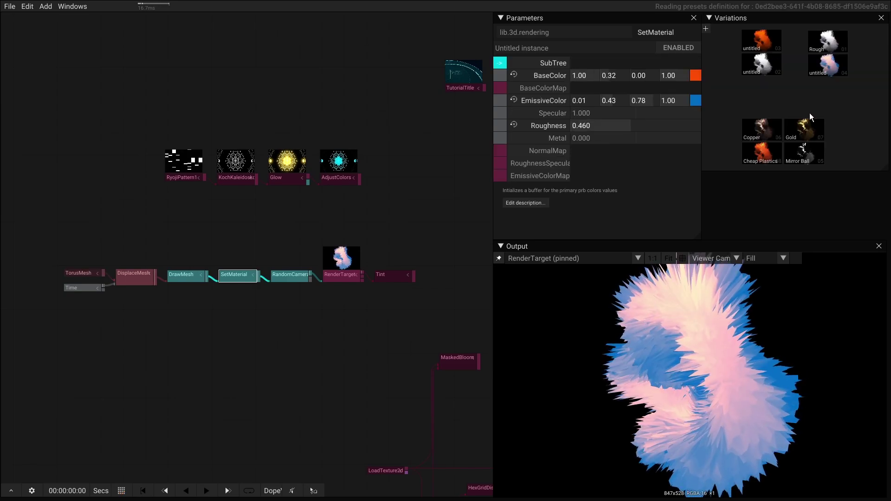
scroll(792, 73, up, 3)
scroll(791, 80, down, 2)
scroll(789, 83, up, 4)
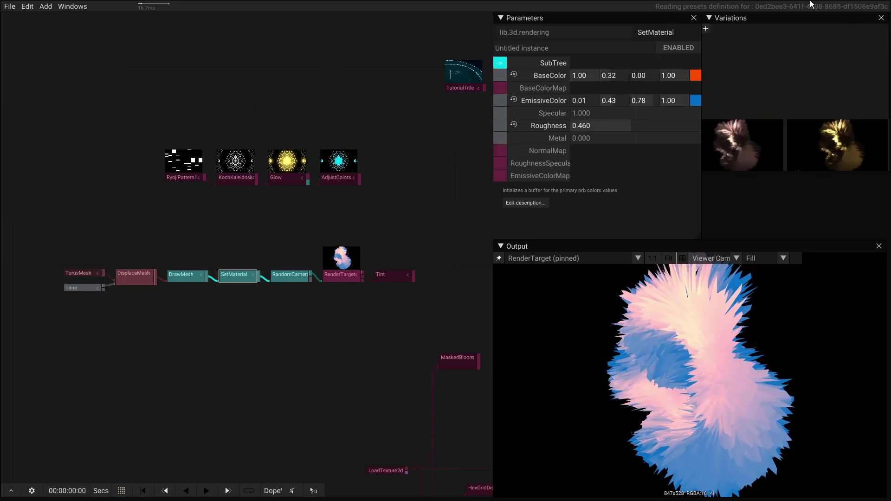
scroll(787, 87, down, 3)
click(753, 96)
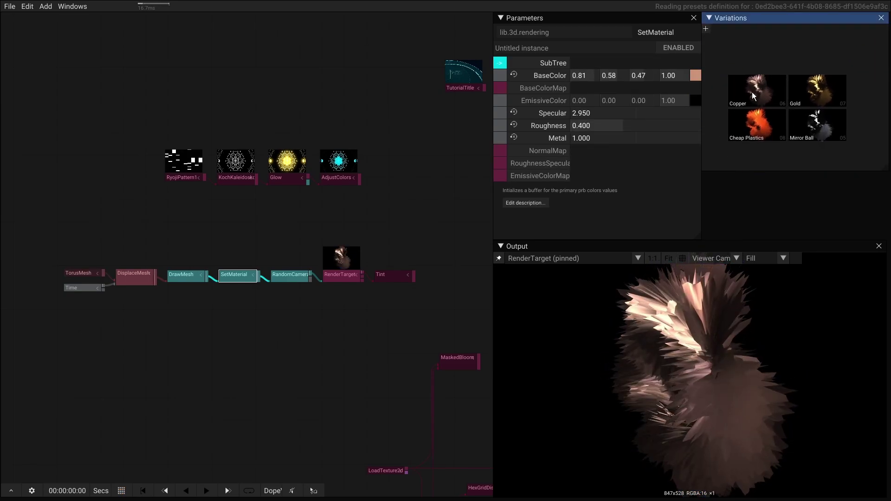
Blend SetMaterial's Copper, Gold and Mirror Ball variations, weighting Copper and Gold about equally and Mirror Ball only slightly
click(812, 101)
click(815, 122)
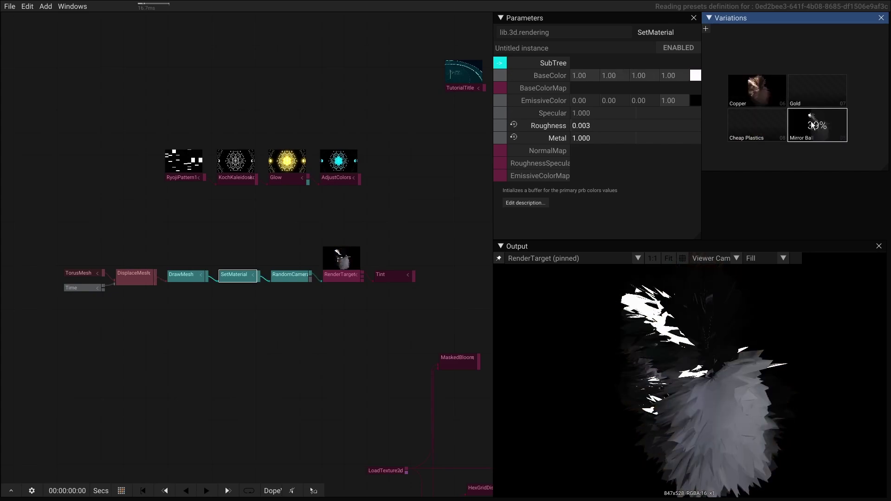
shift+click(815, 88)
key(alt)
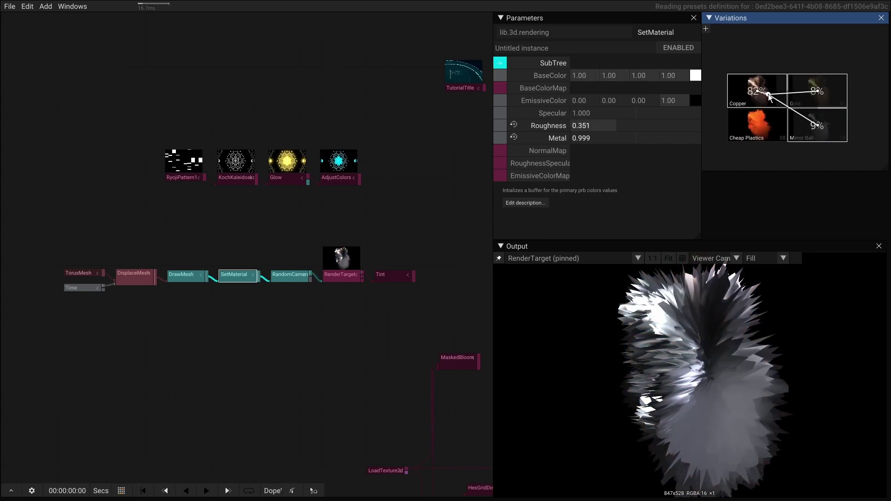
drag(779, 101, 789, 92)
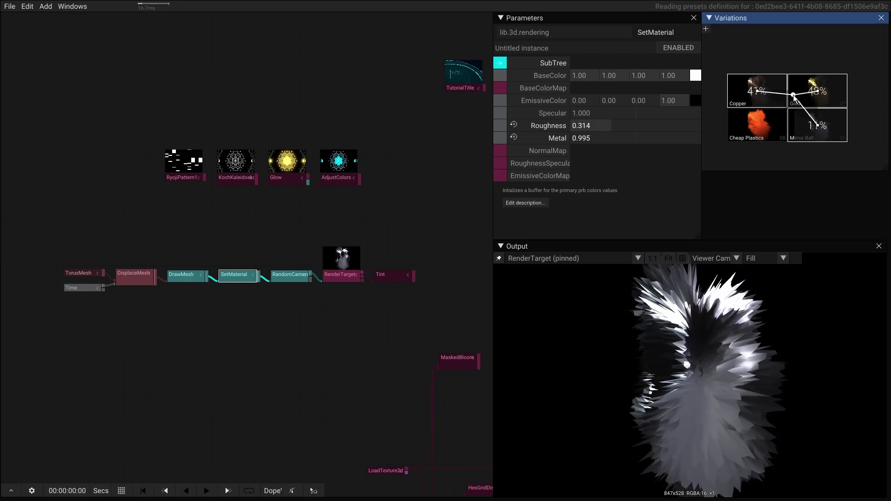
Take DisplaceMesh out of the chain so that TorusMesh feeds directly into DrawMesh
click(150, 315)
scroll(153, 286, up, 2)
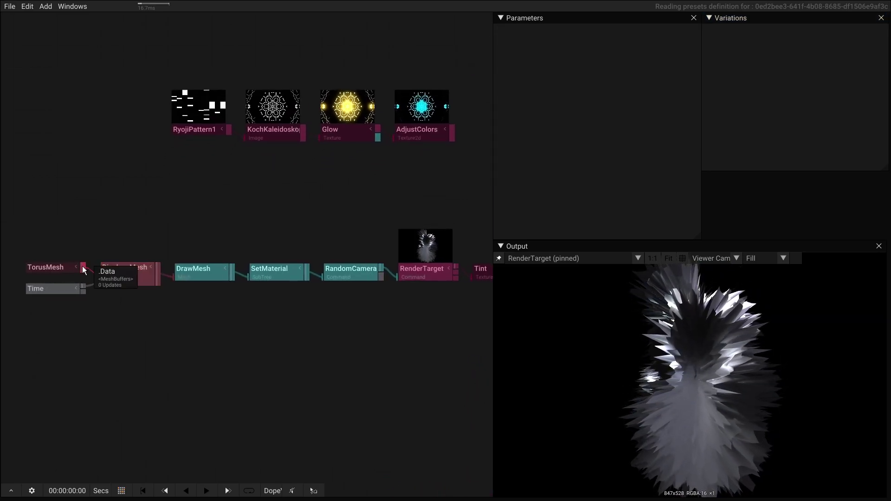
drag(154, 275, 165, 276)
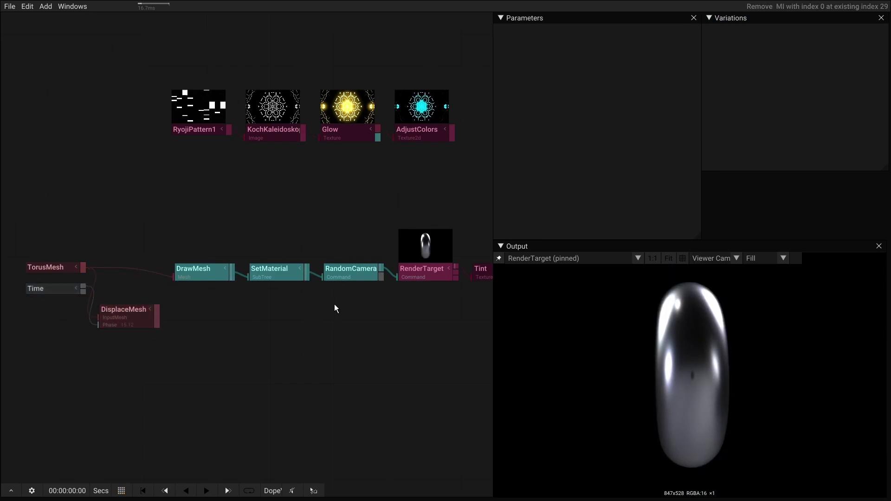
Preview the SetMaterial variations on the undisplaced torus
drag(410, 316, 376, 319)
click(236, 271)
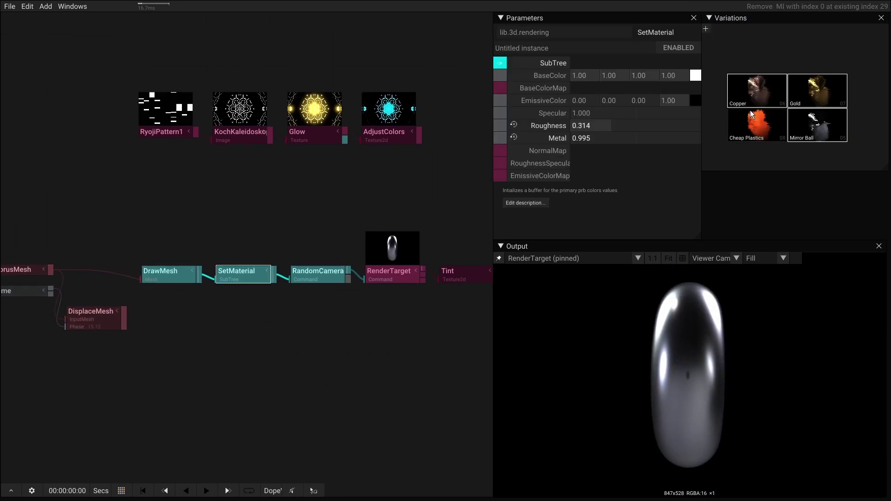
drag(768, 99, 836, 126)
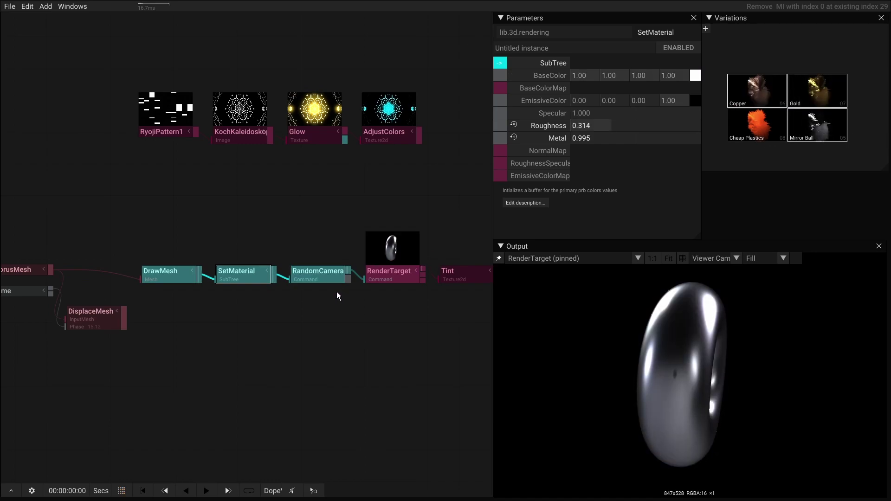
Preview the RandomCamera operator's movement variations, including Dance with me, on the pinned torus render
click(320, 279)
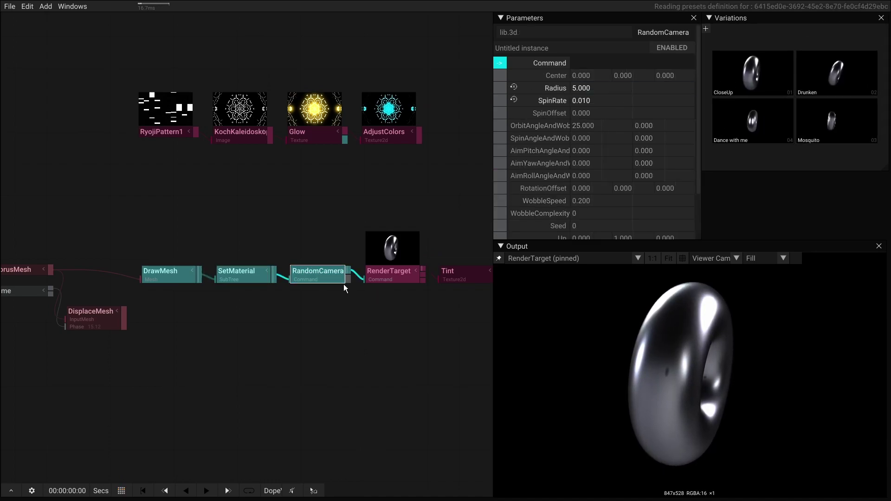
scroll(402, 287, down, 2)
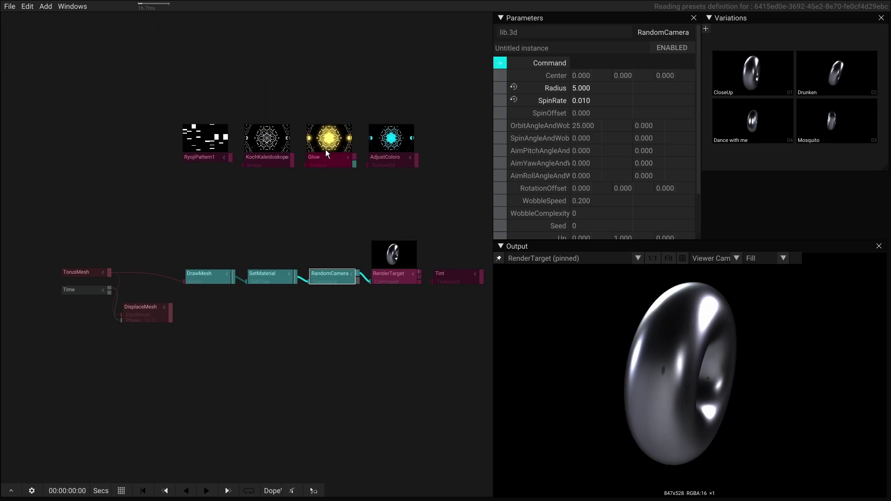
drag(335, 210, 266, 206)
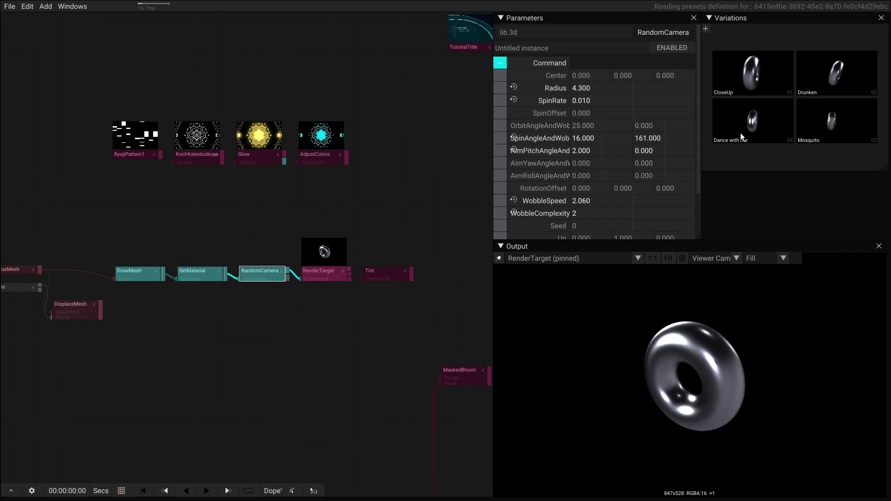
click(335, 347)
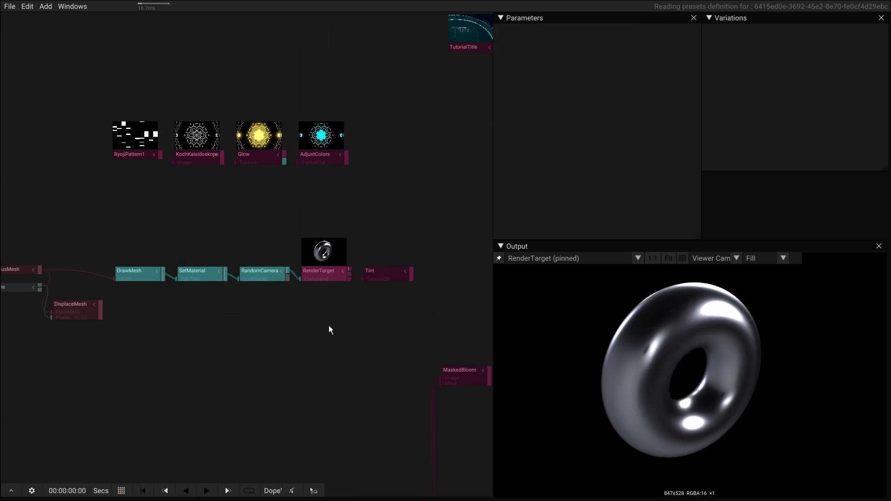
Preview the RenderTarget operator's variations, including the 64 resolution preset
click(320, 280)
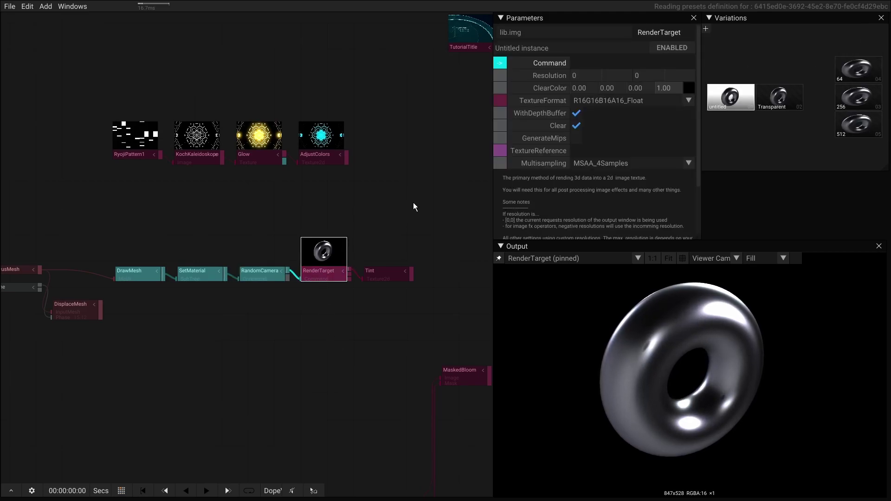
click(858, 65)
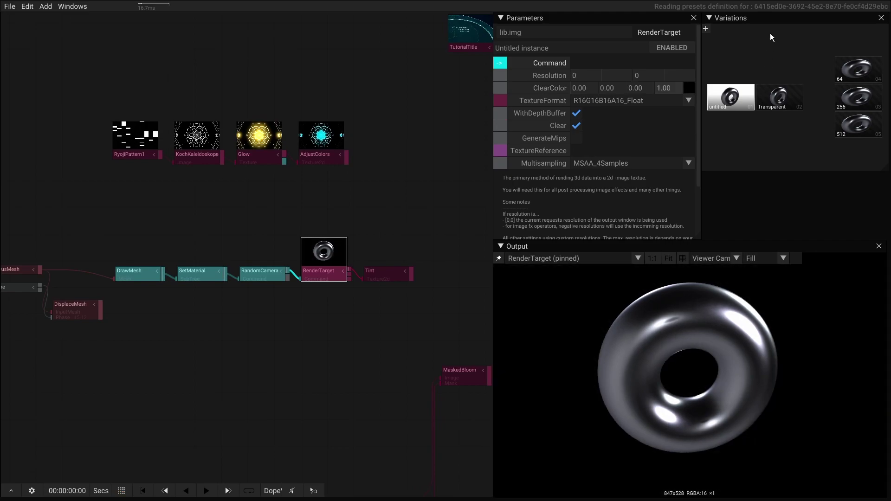
click(325, 178)
Examine the variations stored for the Tint operator at the end of the torus chain
scroll(331, 186, down, 2)
scroll(363, 242, up, 2)
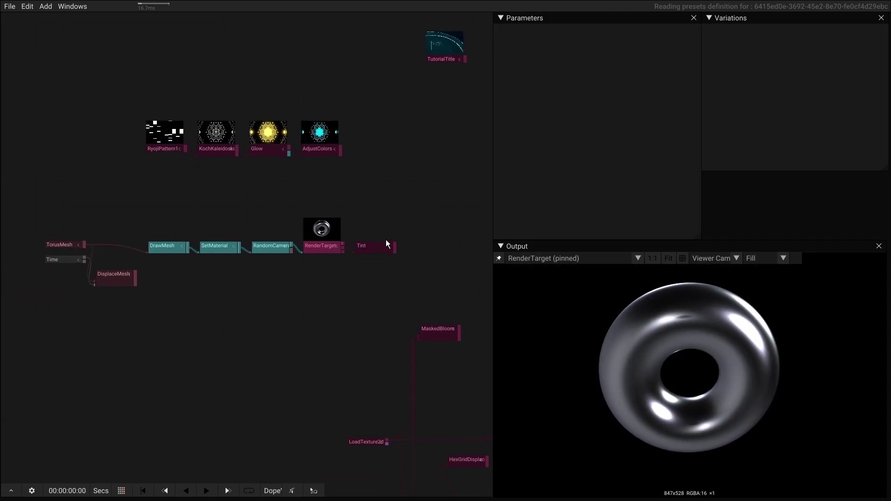
click(380, 247)
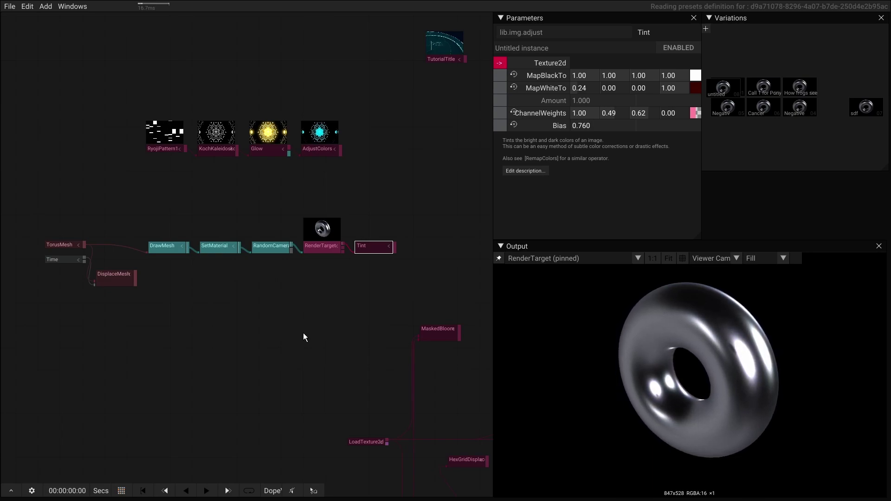
click(347, 175)
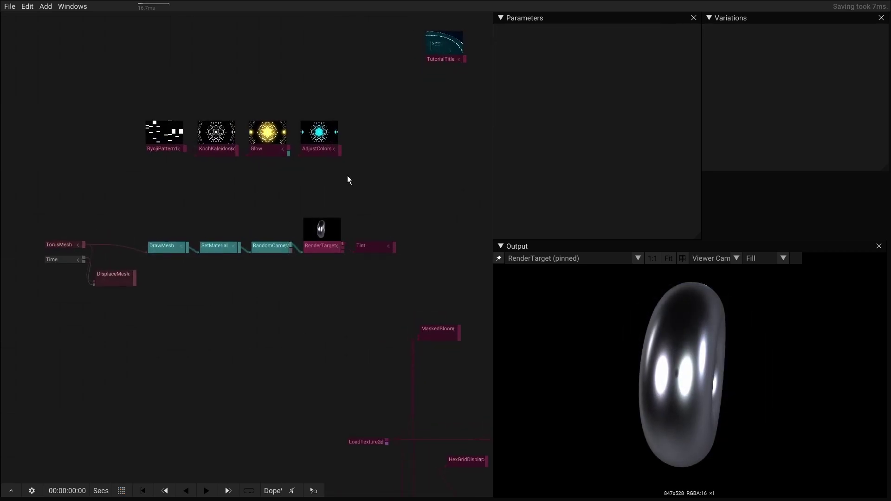